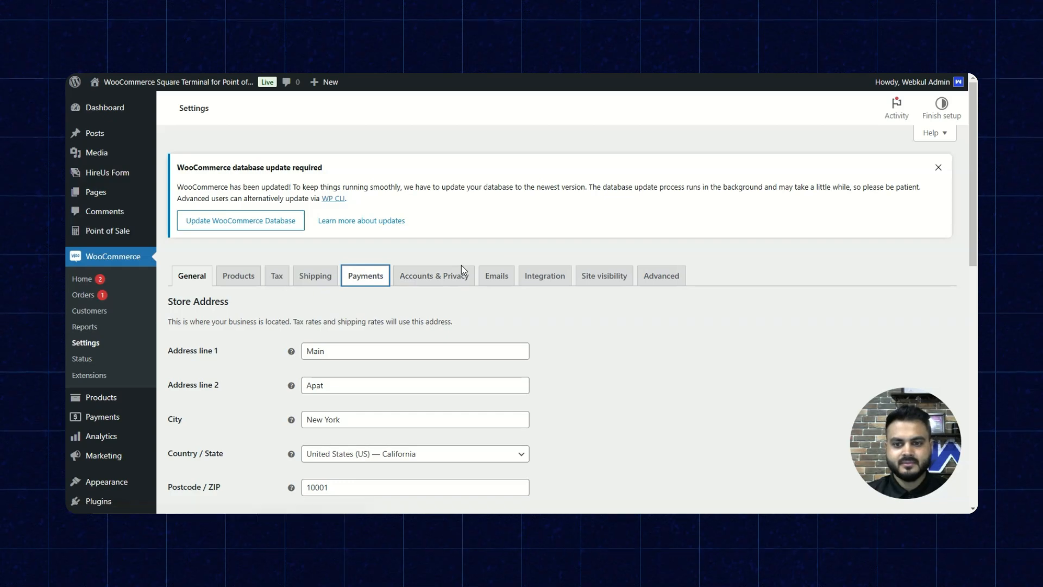
Step: Find the POS Square Reader Gateway among the WooCommerce payment methods and open its settings
{"action": "scroll", "coordinate": [461, 265], "scroll_direction": "down", "scroll_amount": 4}
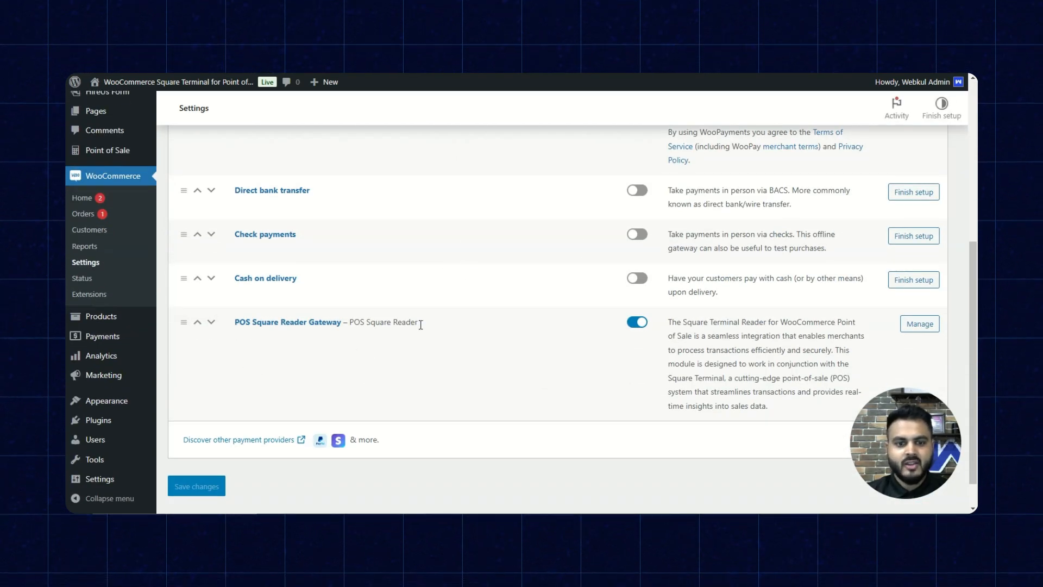
{"action": "scroll", "coordinate": [607, 409], "scroll_direction": "up", "scroll_amount": 2}
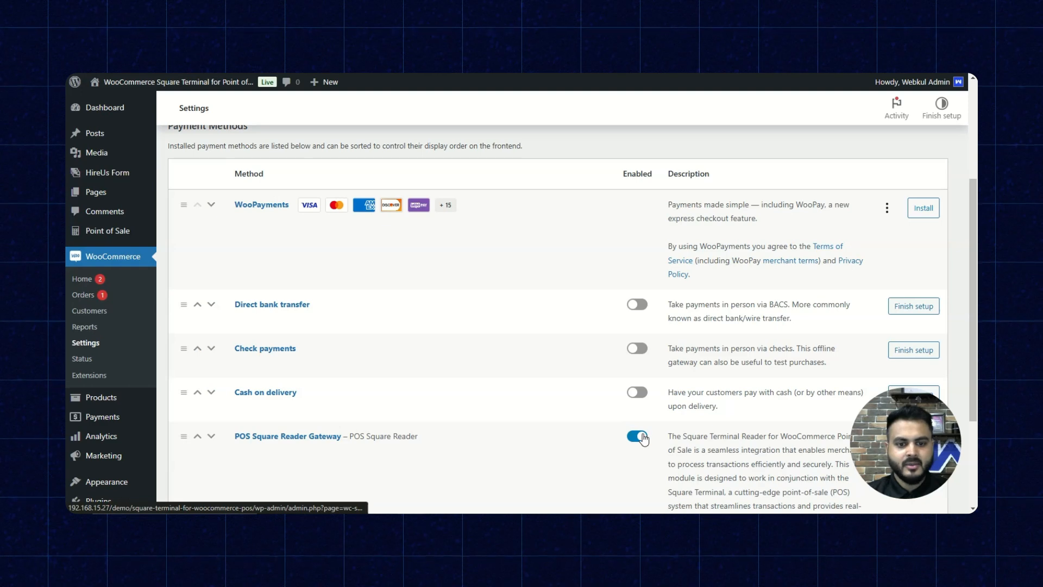
{"action": "scroll", "coordinate": [643, 438], "scroll_direction": "down", "scroll_amount": 2}
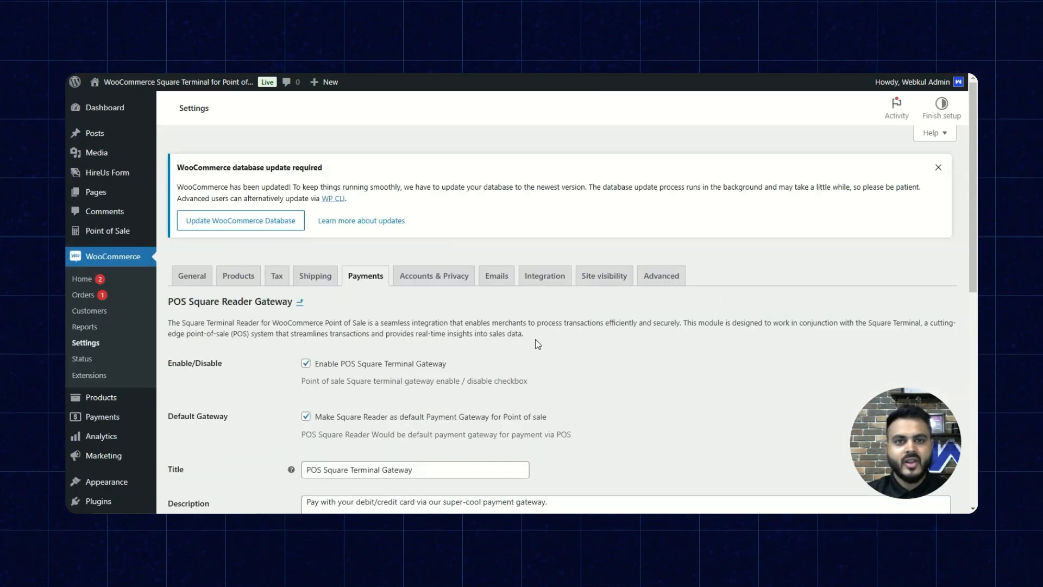
Step: Review the gateway's enable, default gateway, title, description, simulator mode and test mode settings
{"action": "scroll", "coordinate": [538, 344], "scroll_direction": "down", "scroll_amount": 3}
{"action": "scroll", "coordinate": [463, 309], "scroll_direction": "down", "scroll_amount": 3}
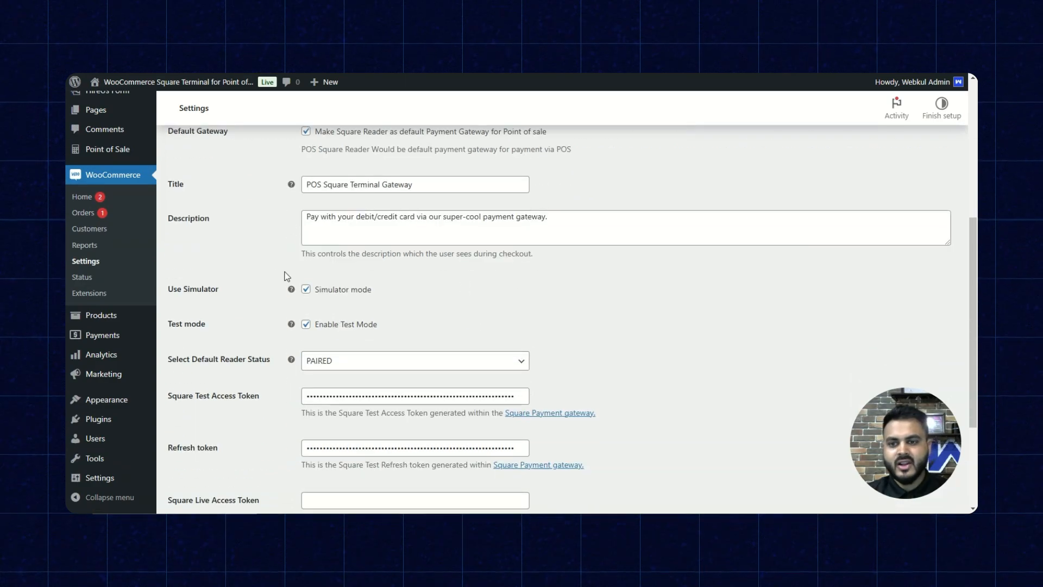
{"action": "scroll", "coordinate": [266, 255], "scroll_direction": "down", "scroll_amount": 3}
{"action": "scroll", "coordinate": [266, 255], "scroll_direction": "up", "scroll_amount": 5}
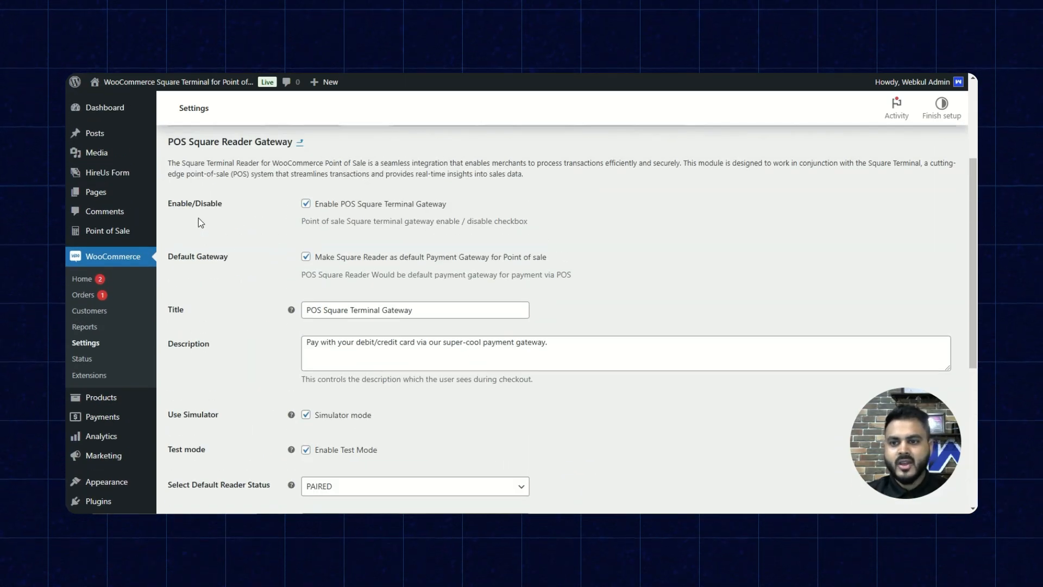
{"action": "scroll", "coordinate": [197, 215], "scroll_direction": "up", "scroll_amount": 1}
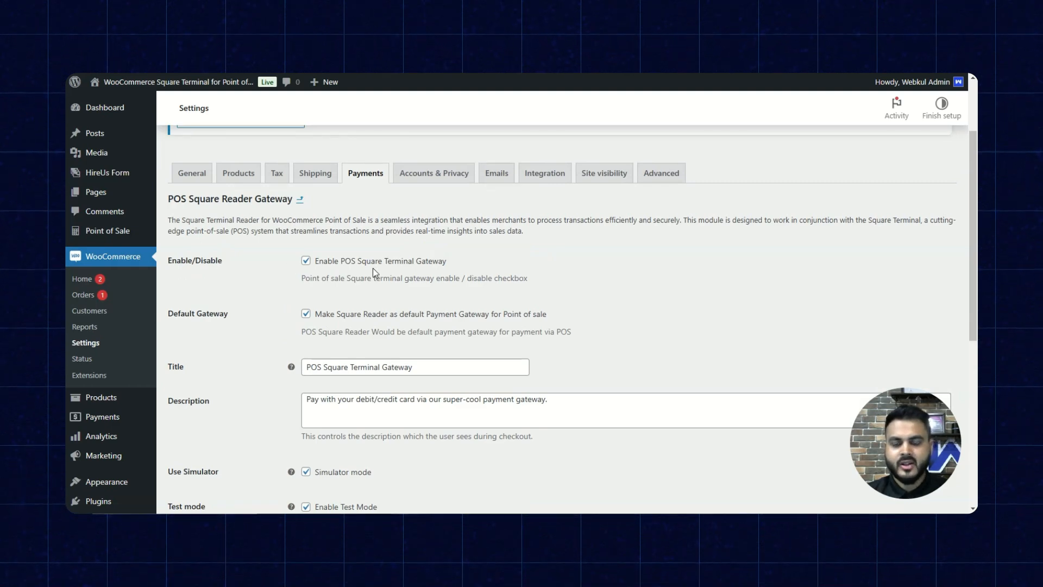
{"action": "scroll", "coordinate": [373, 269], "scroll_direction": "down", "scroll_amount": 1}
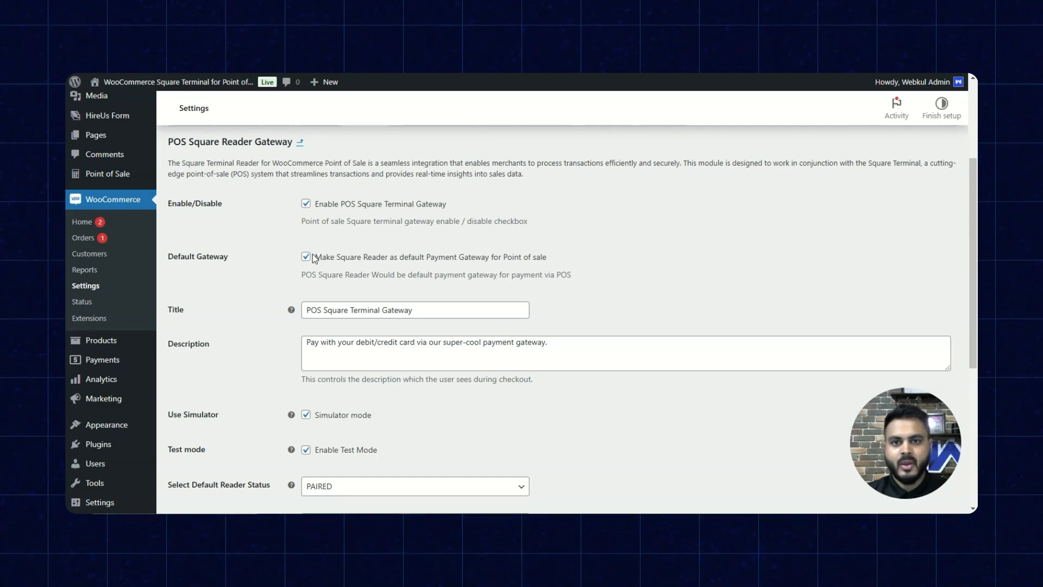
{"action": "scroll", "coordinate": [314, 257], "scroll_direction": "down", "scroll_amount": 2}
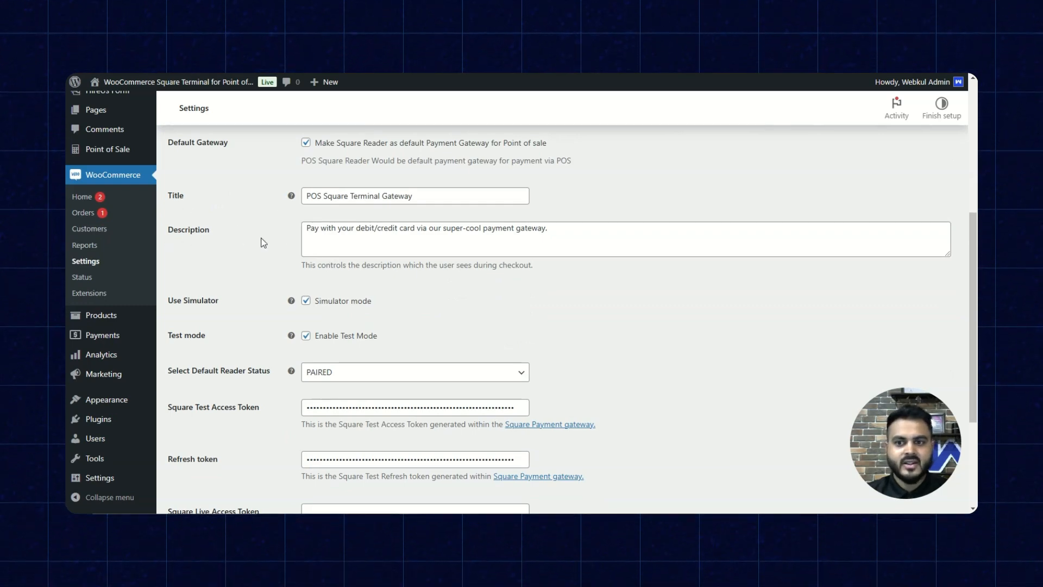
{"action": "scroll", "coordinate": [375, 239], "scroll_direction": "down", "scroll_amount": 2}
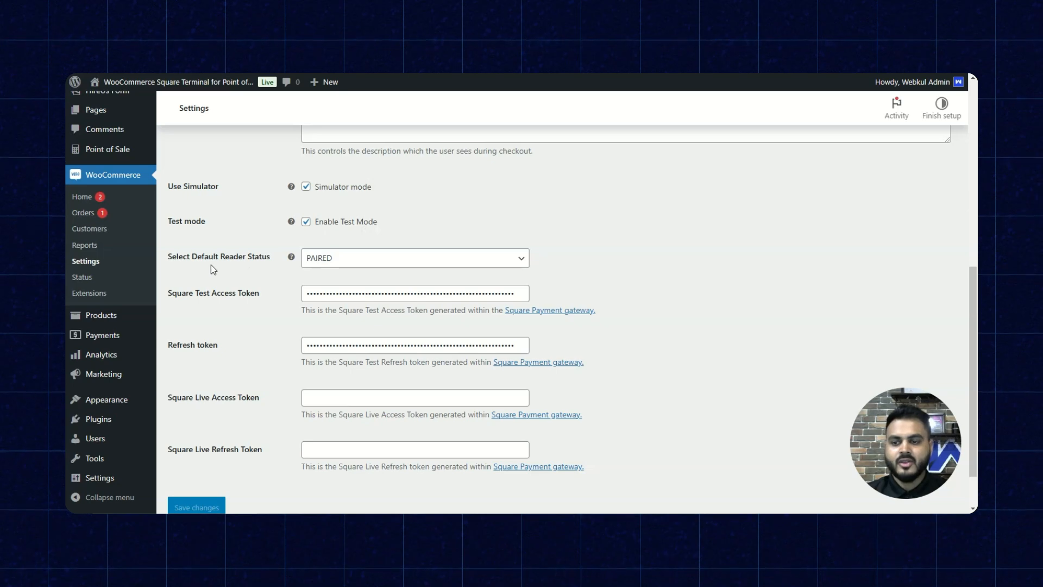
Step: View the default reader status options and review the Square test and live token fields
{"action": "left_click", "coordinate": [333, 265]}
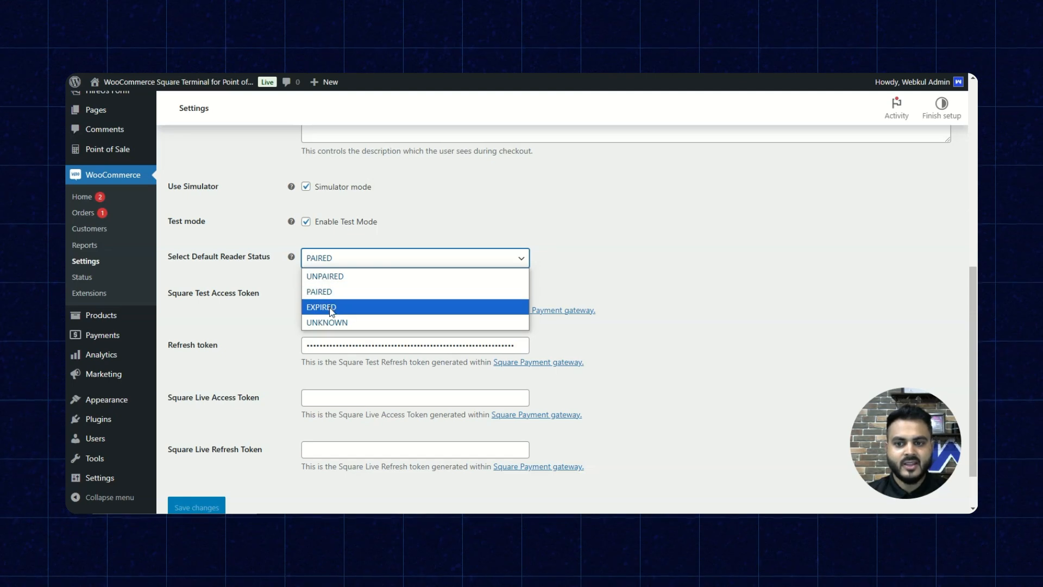
{"action": "left_click", "coordinate": [757, 259]}
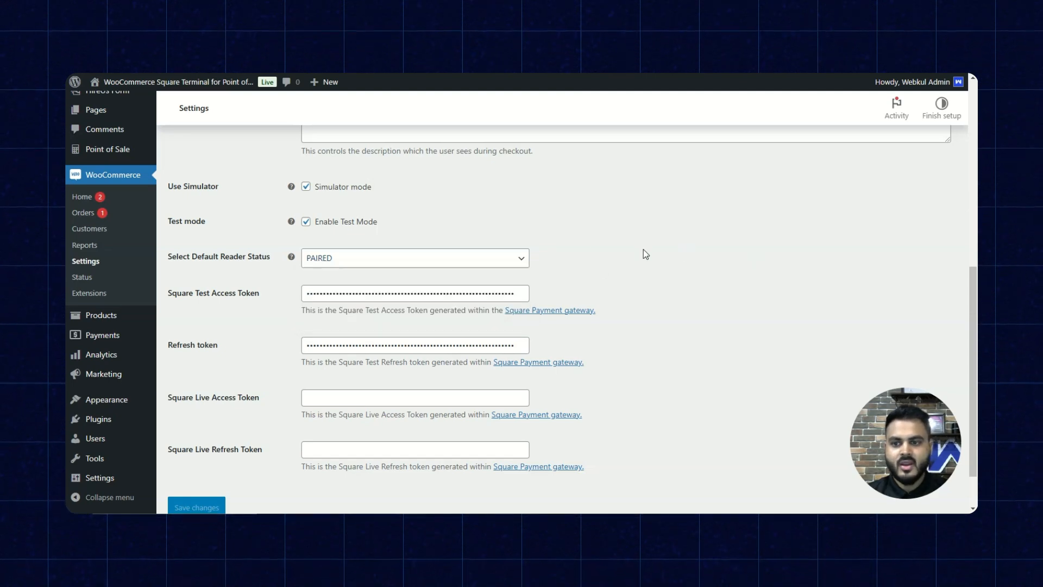
{"action": "scroll", "coordinate": [298, 302], "scroll_direction": "down", "scroll_amount": 1}
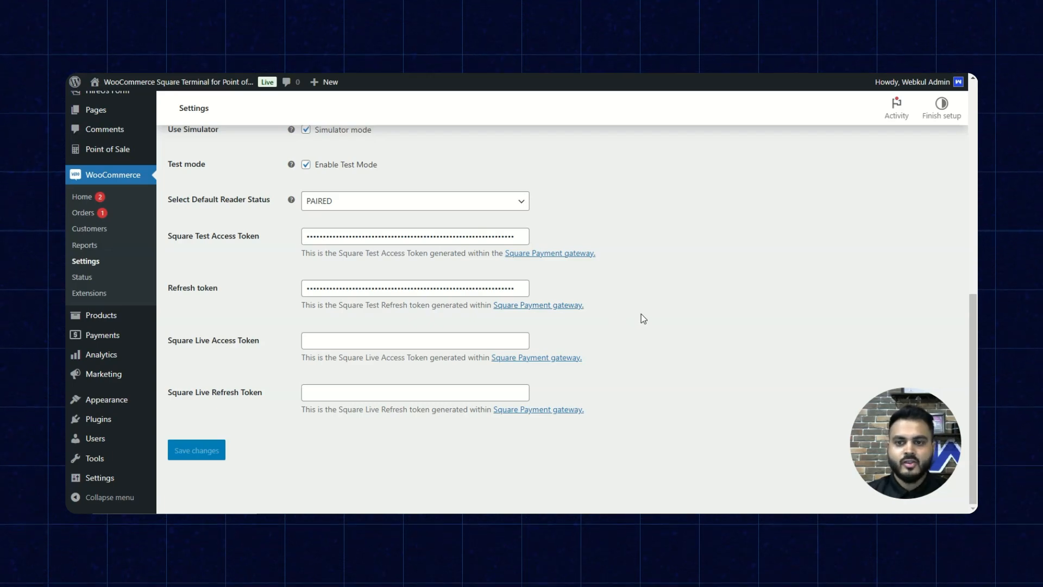
{"action": "scroll", "coordinate": [643, 319], "scroll_direction": "up", "scroll_amount": 5}
{"action": "scroll", "coordinate": [439, 236], "scroll_direction": "down", "scroll_amount": 5}
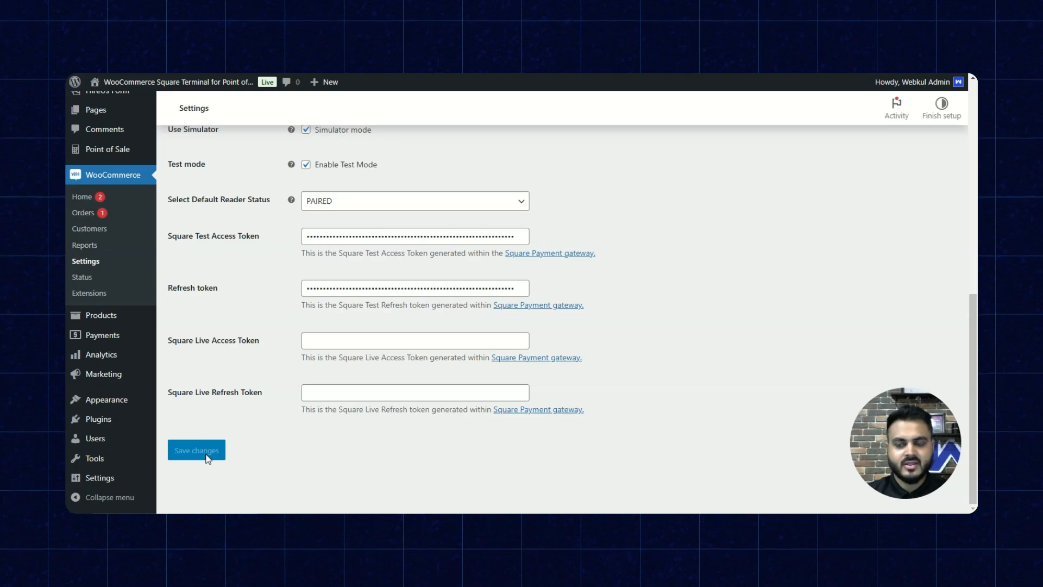
{"action": "scroll", "coordinate": [555, 299], "scroll_direction": "up", "scroll_amount": 8}
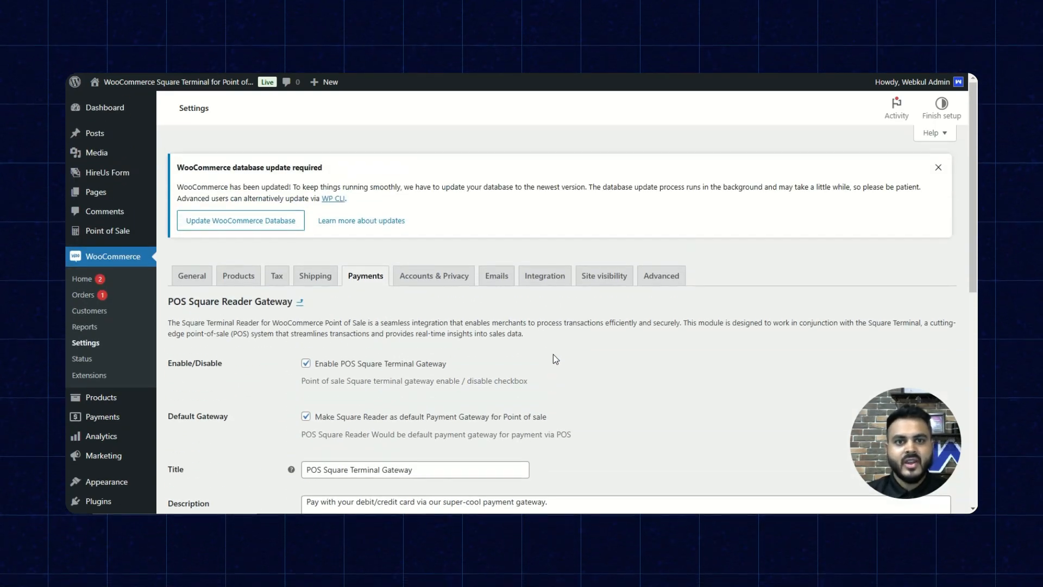
Step: Open the reader setup of the POS Square Reader payment method in the Point of Sale settings and browse the Square locations
{"action": "mouse_move", "coordinate": [124, 238]}
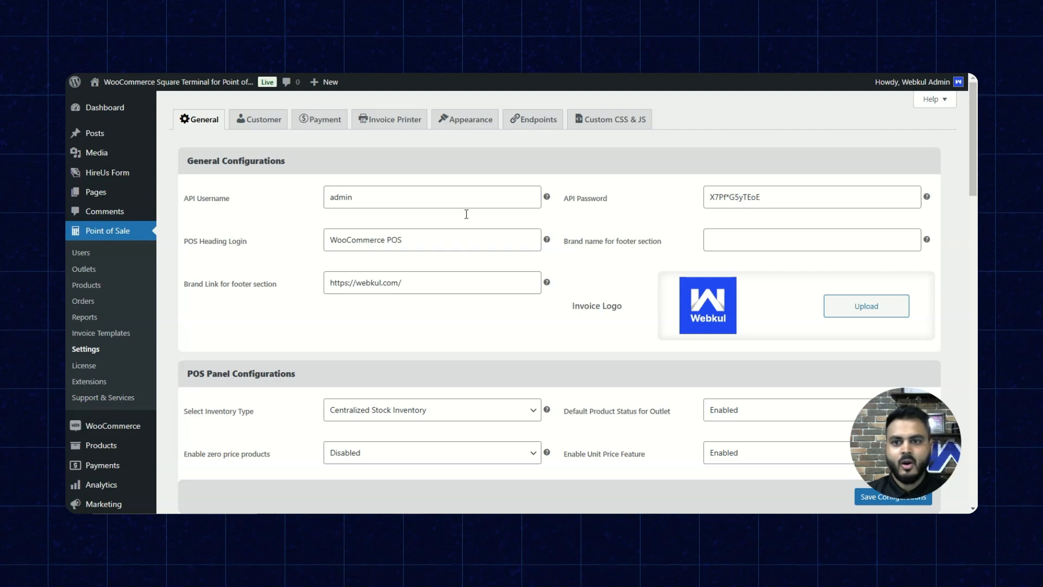
{"action": "left_click", "coordinate": [320, 130]}
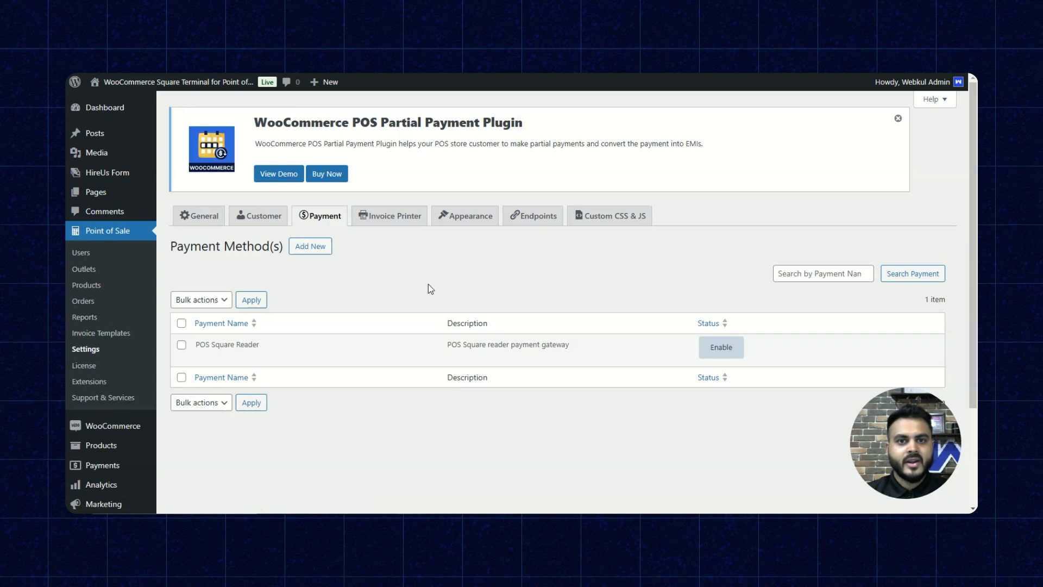
{"action": "mouse_move", "coordinate": [300, 340]}
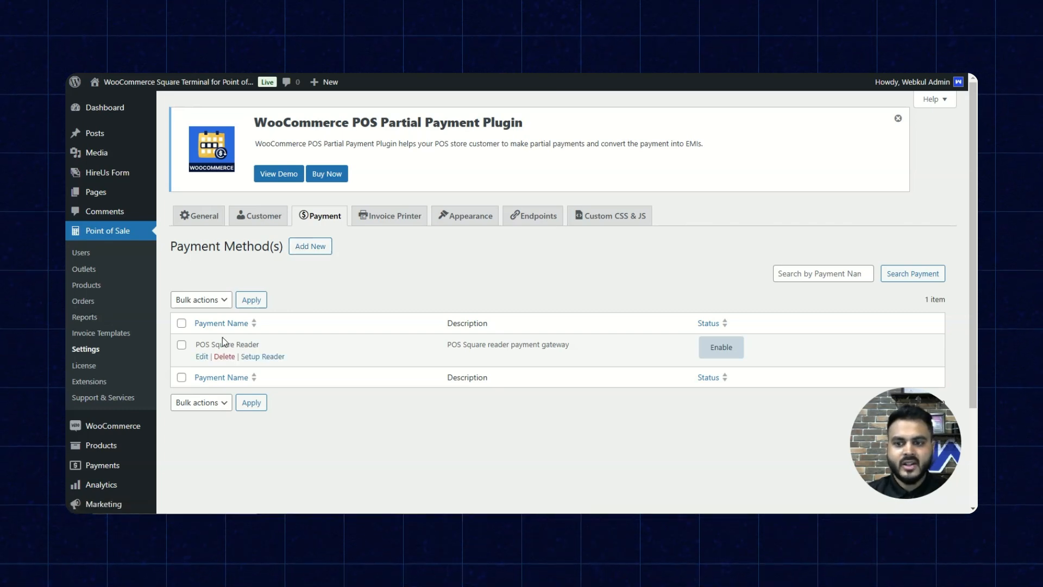
{"action": "left_click", "coordinate": [260, 357]}
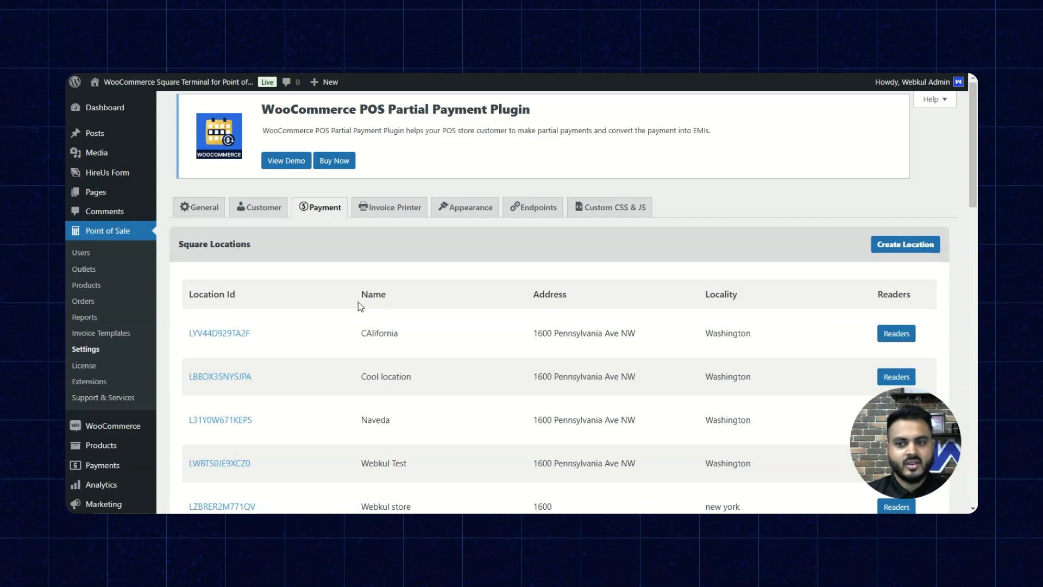
{"action": "scroll", "coordinate": [218, 326], "scroll_direction": "down", "scroll_amount": 4}
{"action": "scroll", "coordinate": [244, 386], "scroll_direction": "up", "scroll_amount": 4}
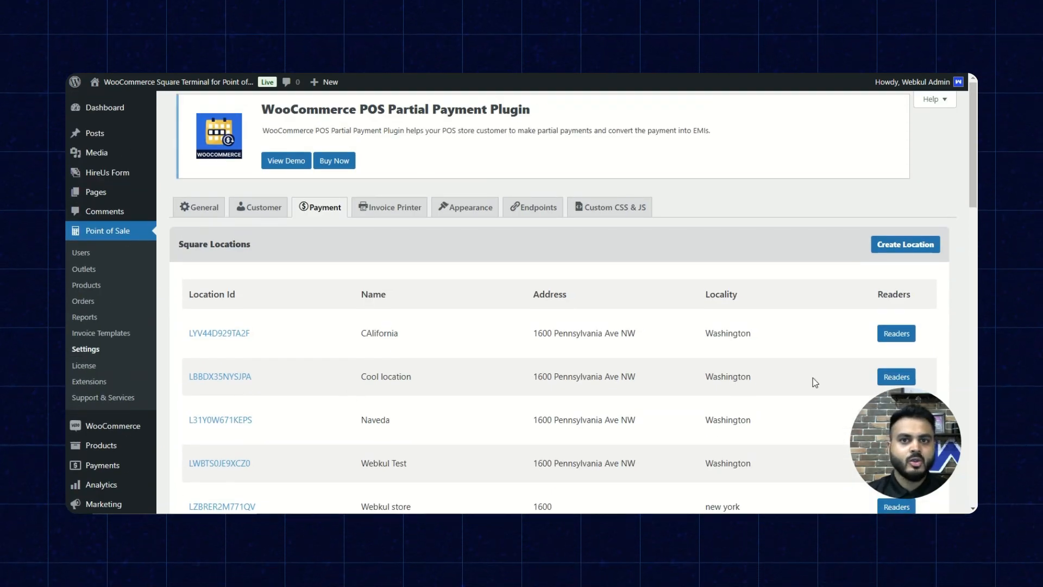
Step: Open the form for creating a Square location and examine its fields, from address through social media to status and type
{"action": "left_click", "coordinate": [902, 245]}
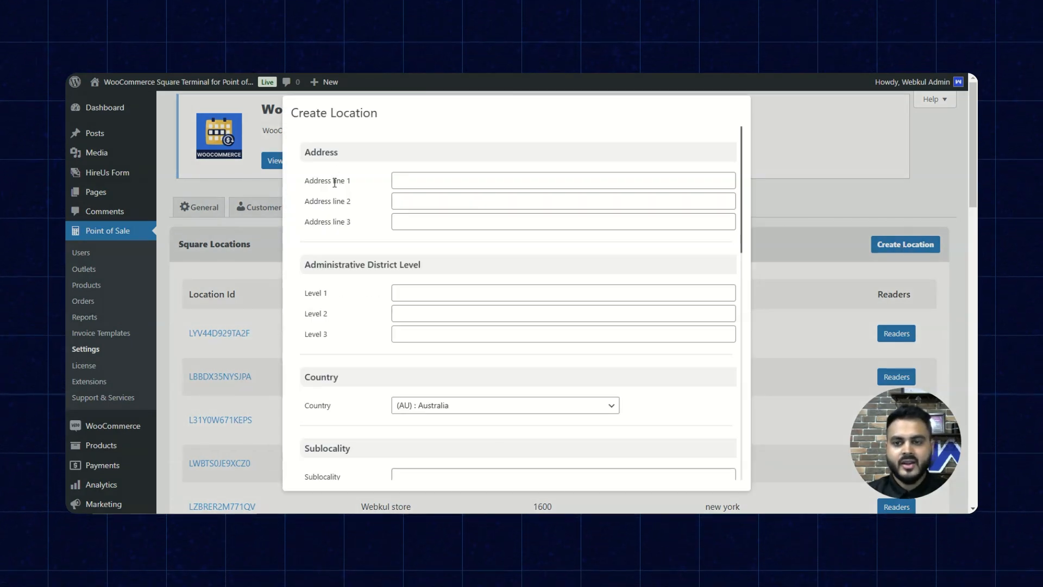
{"action": "scroll", "coordinate": [318, 255], "scroll_direction": "down", "scroll_amount": 2}
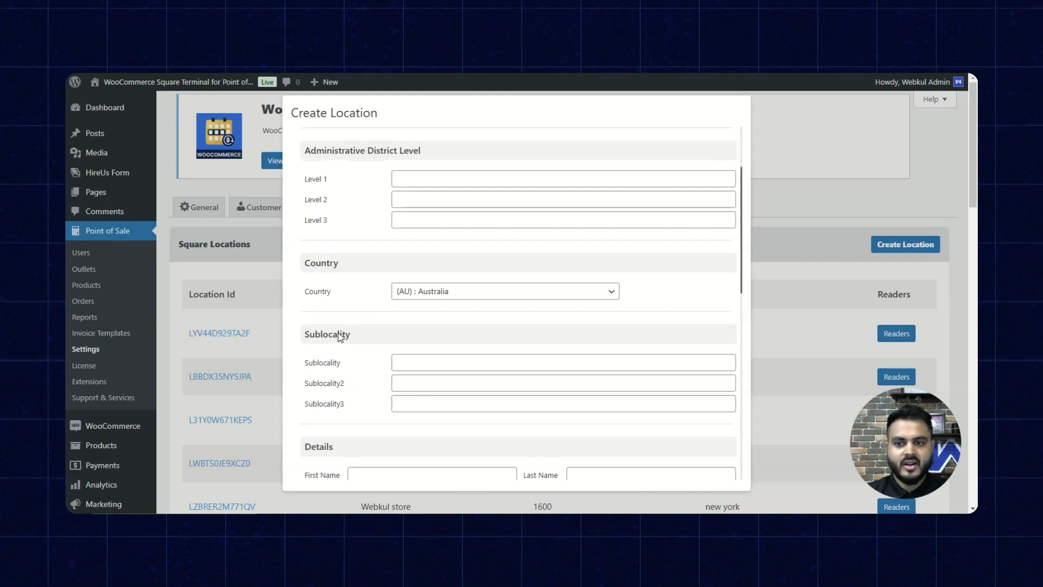
{"action": "scroll", "coordinate": [338, 333], "scroll_direction": "down", "scroll_amount": 2}
{"action": "scroll", "coordinate": [324, 335], "scroll_direction": "down", "scroll_amount": 2}
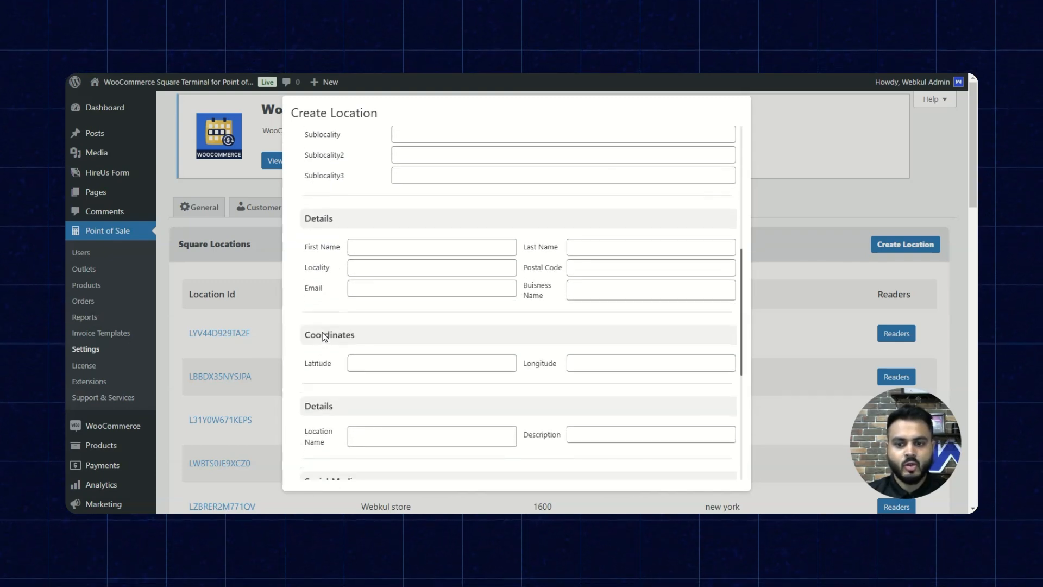
{"action": "scroll", "coordinate": [326, 331], "scroll_direction": "down", "scroll_amount": 2}
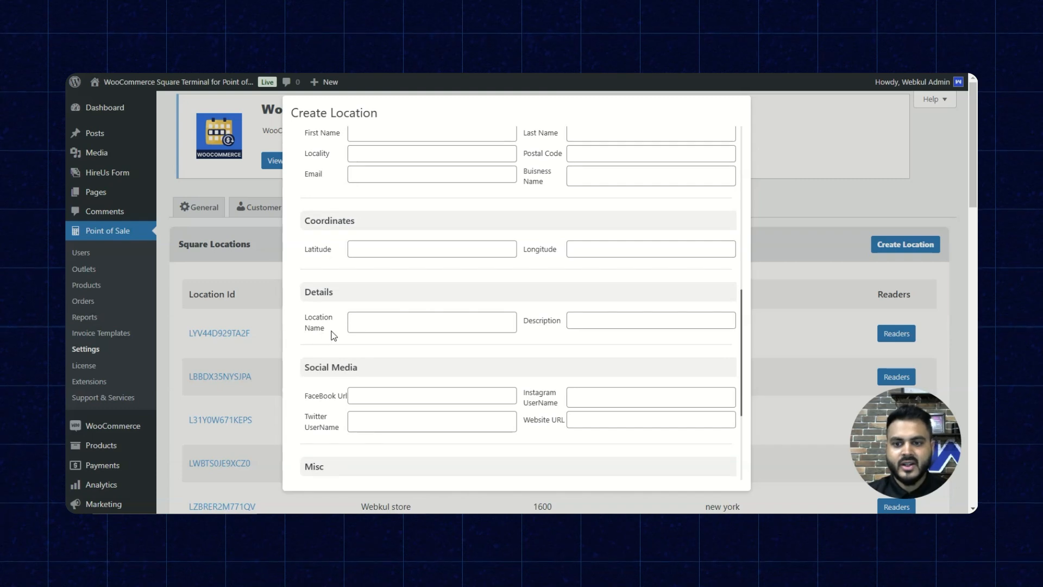
{"action": "scroll", "coordinate": [337, 336], "scroll_direction": "down", "scroll_amount": 2}
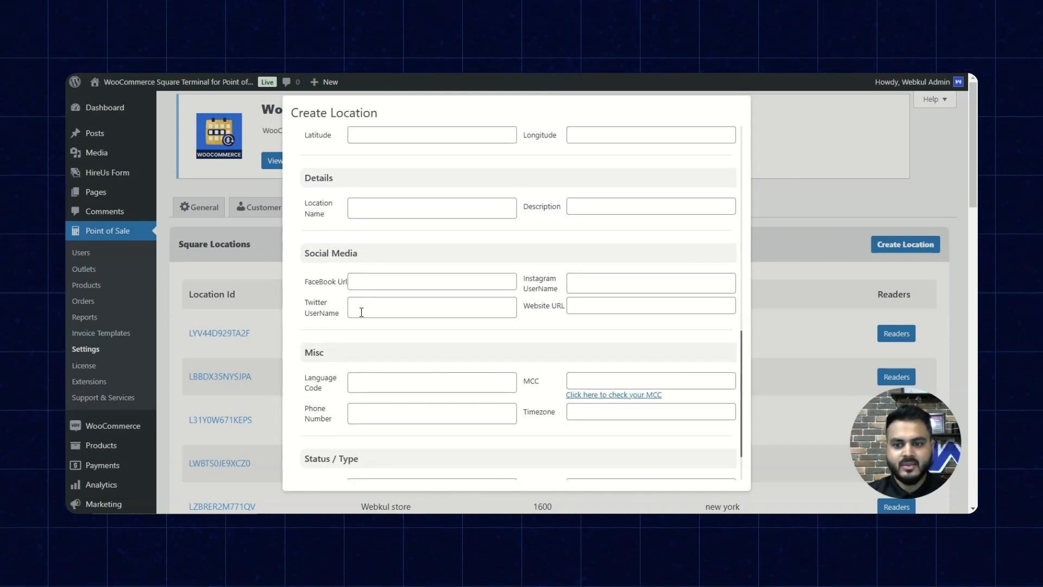
{"action": "scroll", "coordinate": [362, 313], "scroll_direction": "down", "scroll_amount": 1}
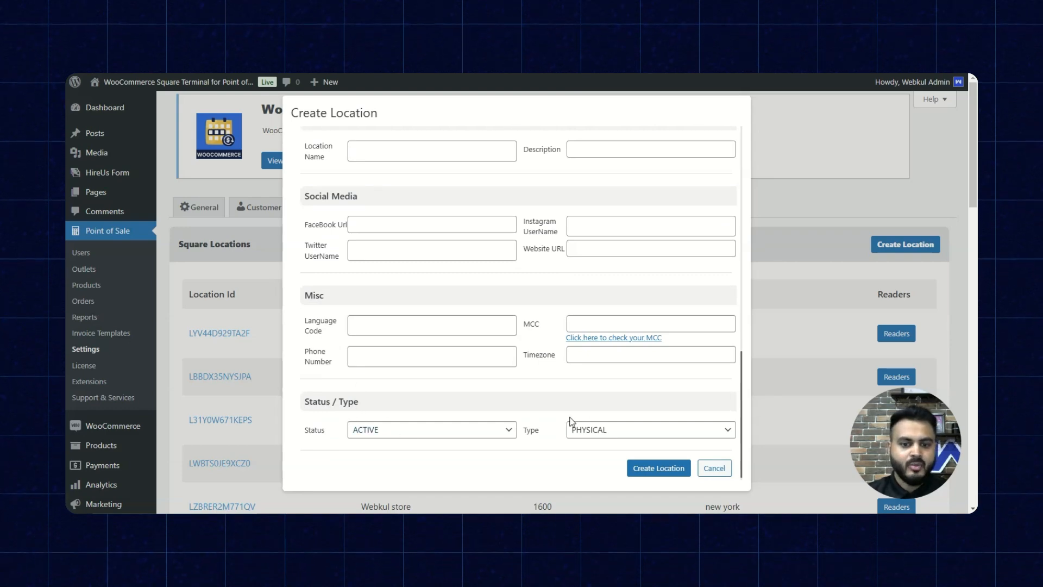
Step: Check which type and status options are available for a new Square location
{"action": "left_click", "coordinate": [613, 430]}
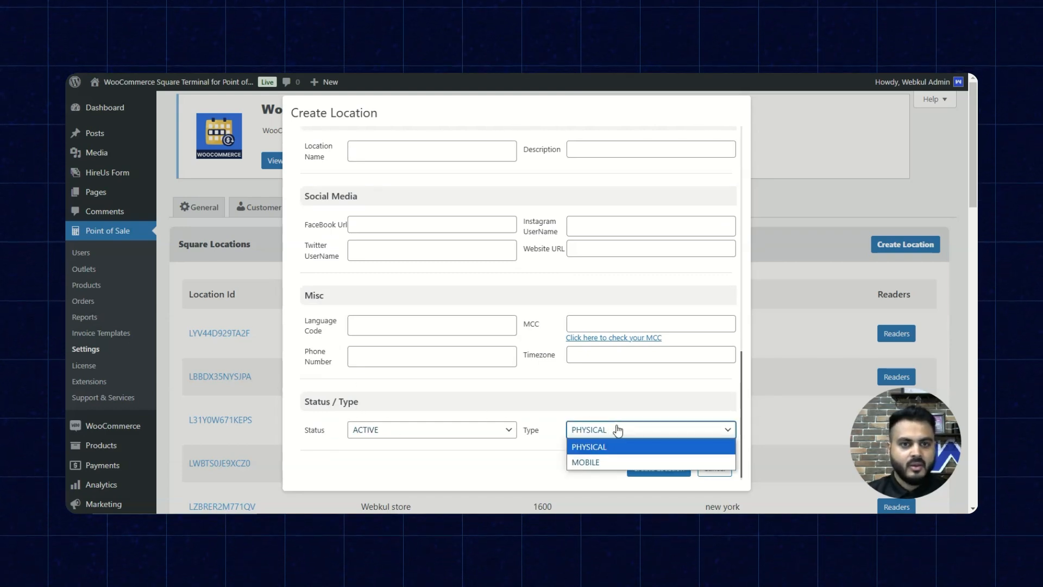
{"action": "left_click", "coordinate": [514, 433]}
{"action": "left_click", "coordinate": [452, 434]}
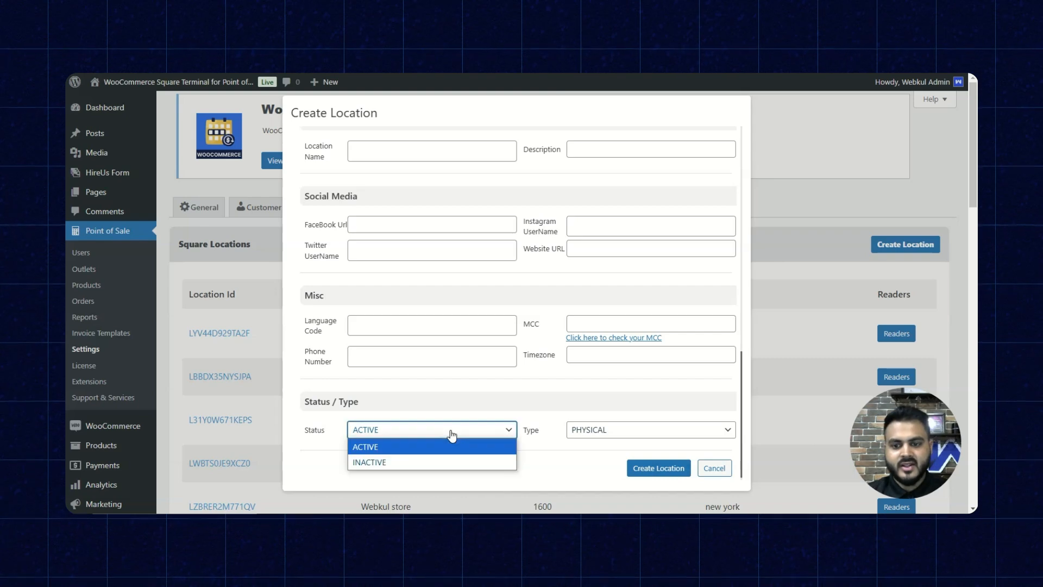
{"action": "left_click", "coordinate": [574, 482]}
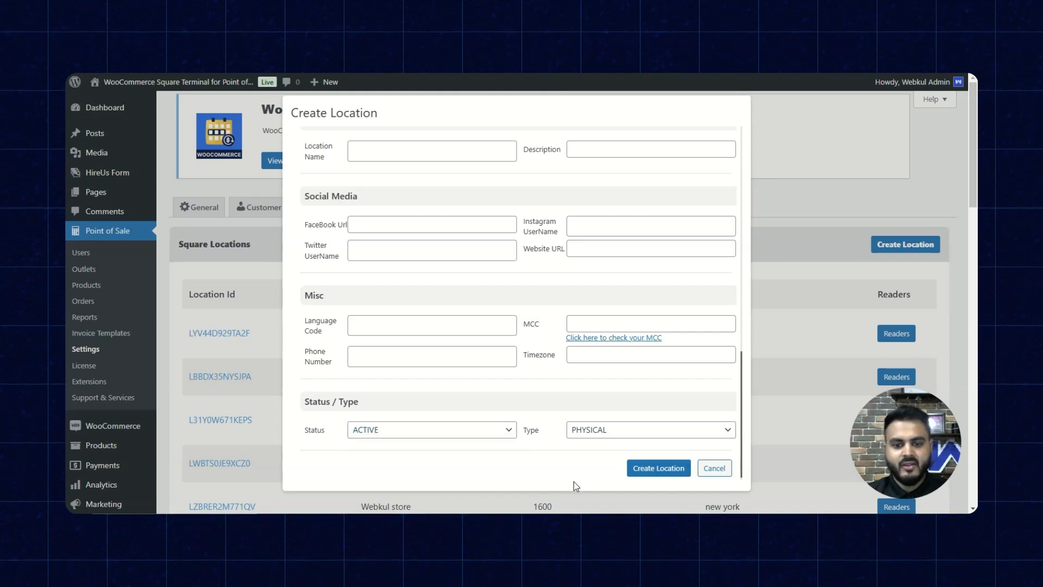
{"action": "left_click", "coordinate": [589, 432]}
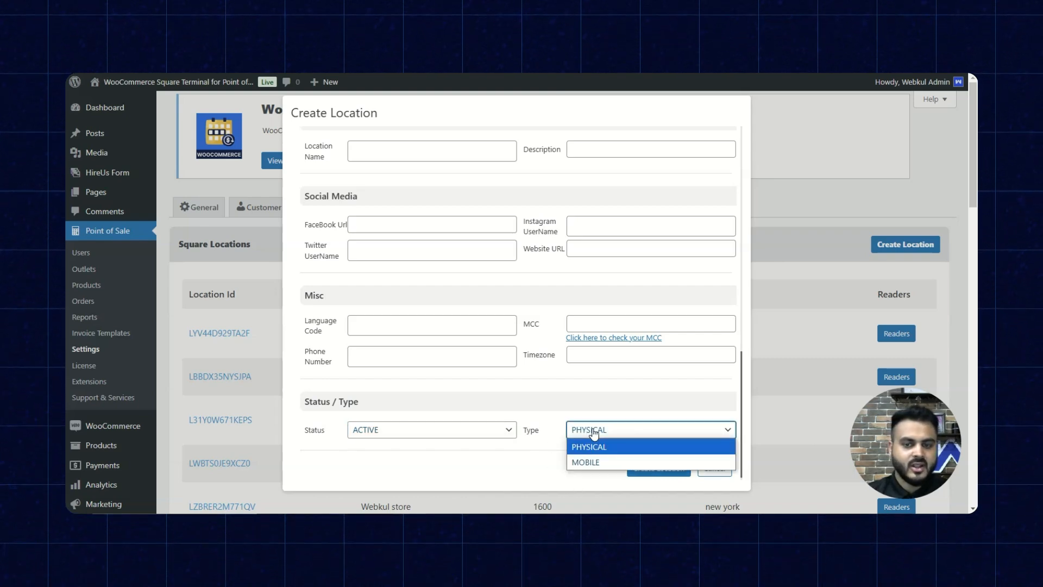
{"action": "left_click", "coordinate": [515, 461]}
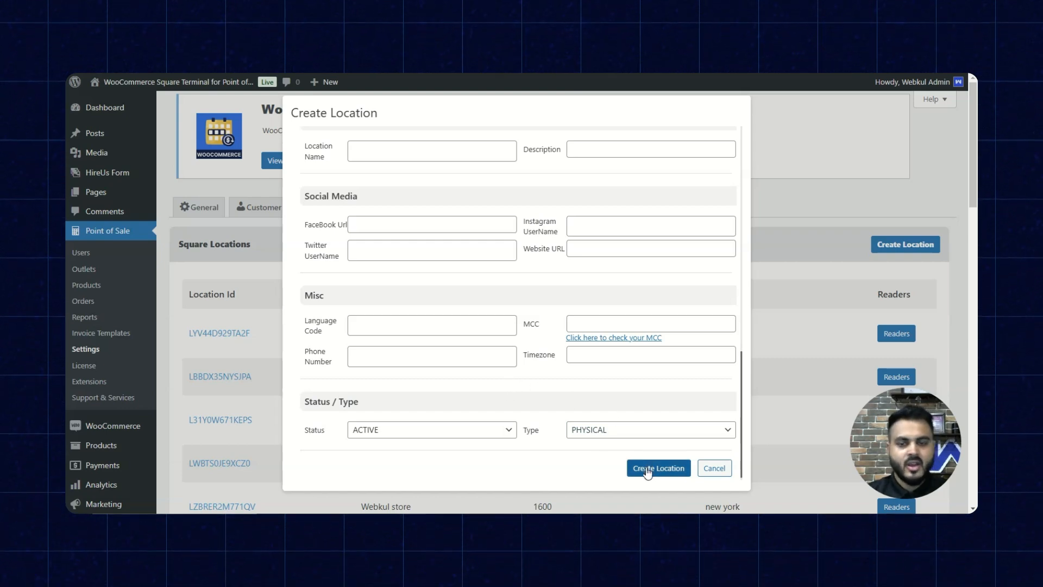
Step: Look over the whole location form once more and cancel it without creating a location
{"action": "scroll", "coordinate": [539, 422], "scroll_direction": "up", "scroll_amount": 8}
{"action": "scroll", "coordinate": [693, 443], "scroll_direction": "down", "scroll_amount": 7}
{"action": "scroll", "coordinate": [695, 446], "scroll_direction": "down", "scroll_amount": 3}
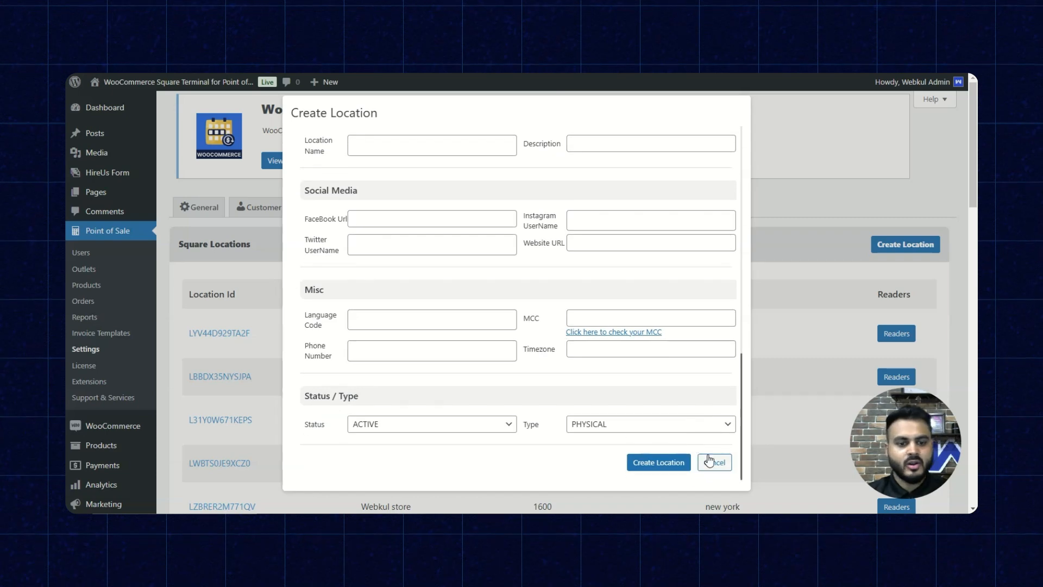
{"action": "left_click", "coordinate": [715, 461]}
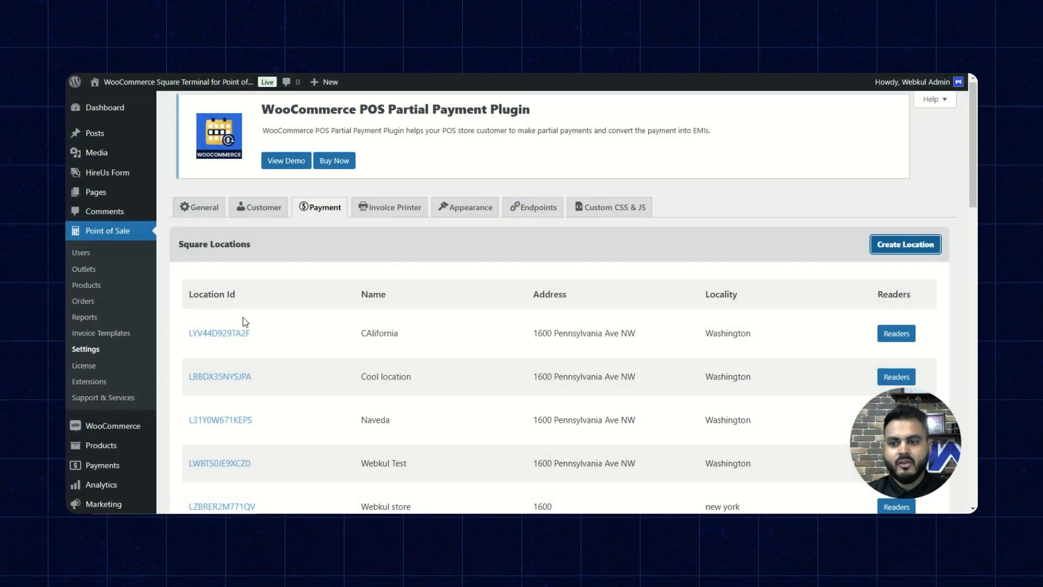
Step: Open the list of Square readers for the CAlifornia location
{"action": "scroll", "coordinate": [251, 331], "scroll_direction": "down", "scroll_amount": 1}
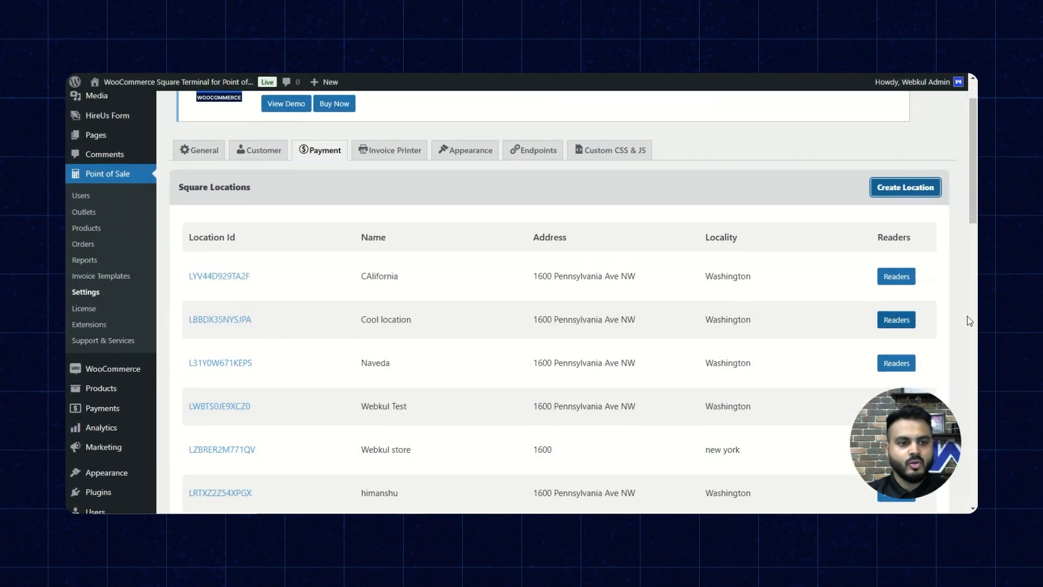
{"action": "left_click", "coordinate": [897, 276]}
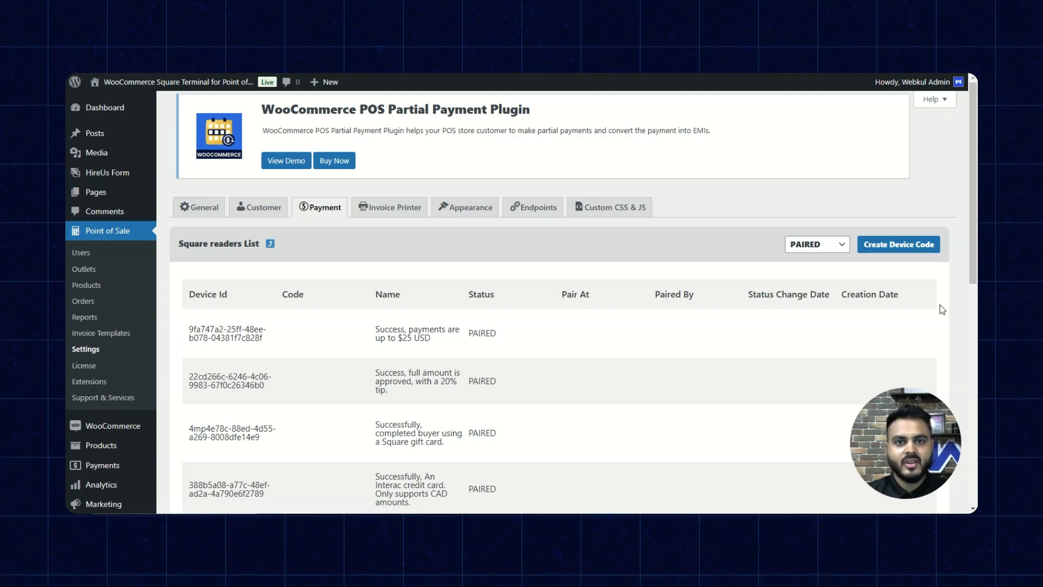
{"action": "left_click", "coordinate": [654, 331]}
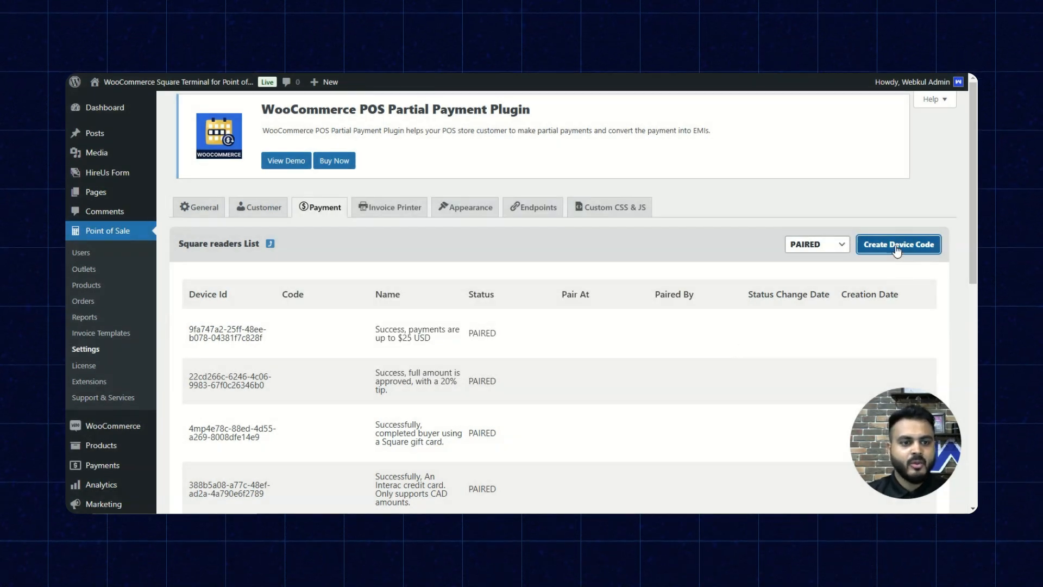
Step: Create a device code for a Square reader named Test, examine its device ID and close the device details
{"action": "left_click", "coordinate": [897, 246]}
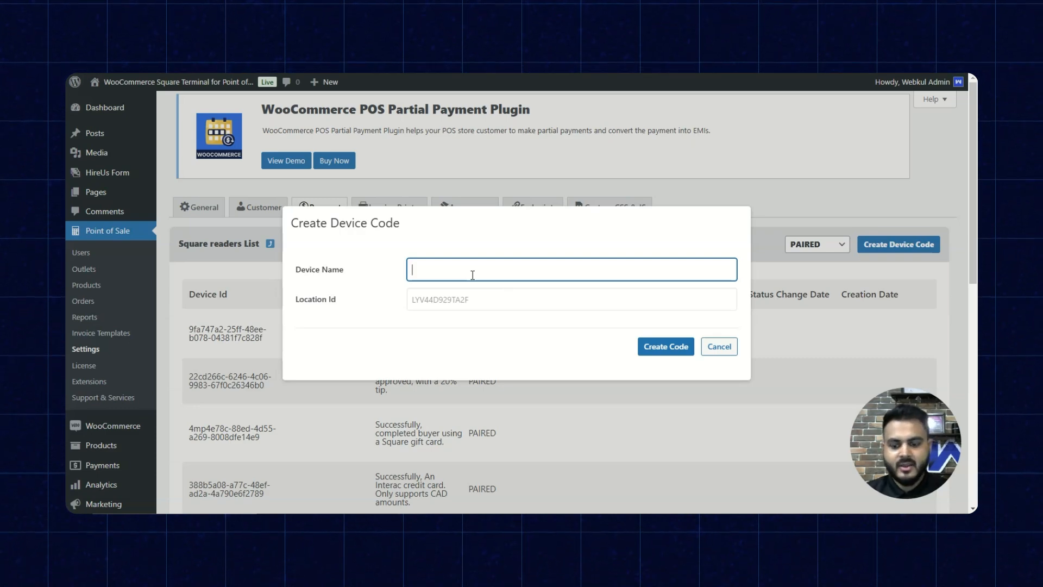
{"action": "type", "text": "Test"}
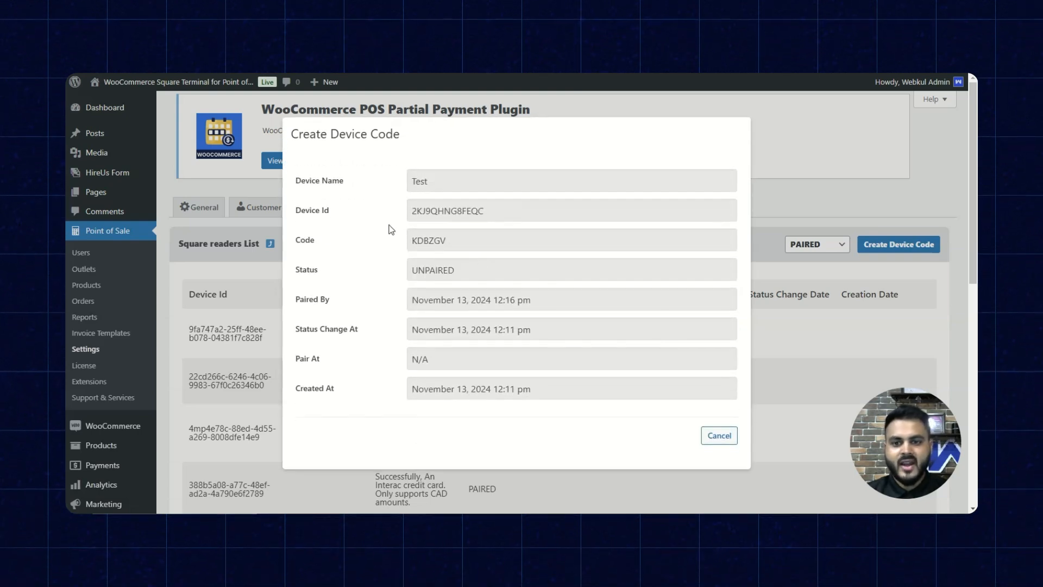
{"action": "double_click", "coordinate": [447, 213]}
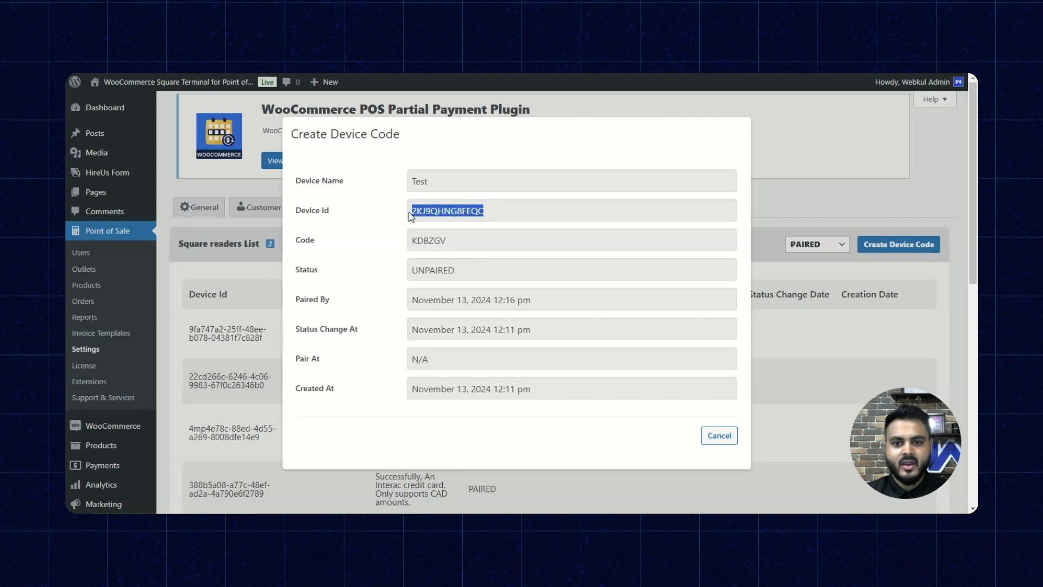
{"action": "left_click", "coordinate": [498, 214]}
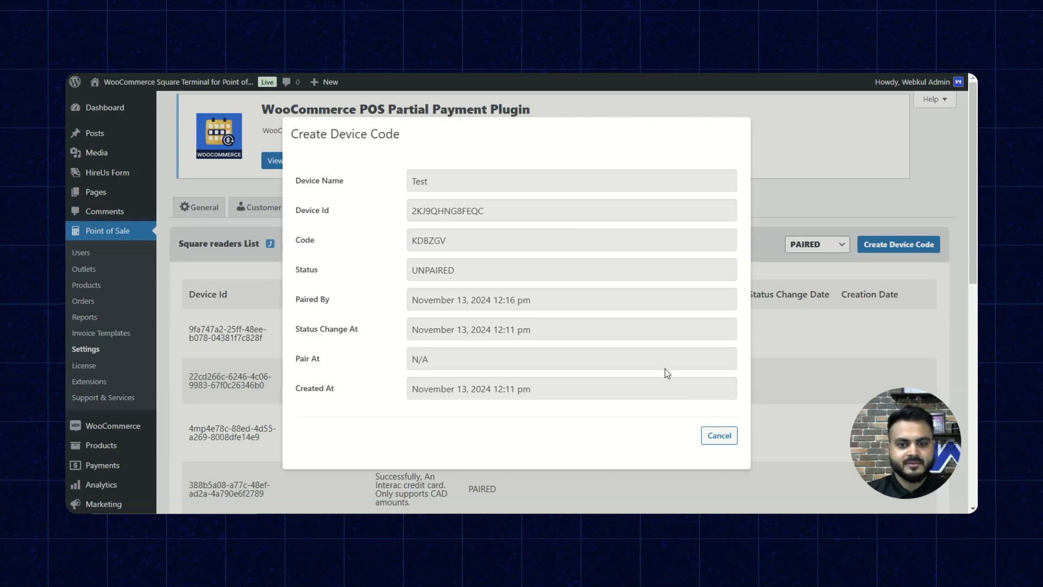
{"action": "left_click", "coordinate": [719, 435]}
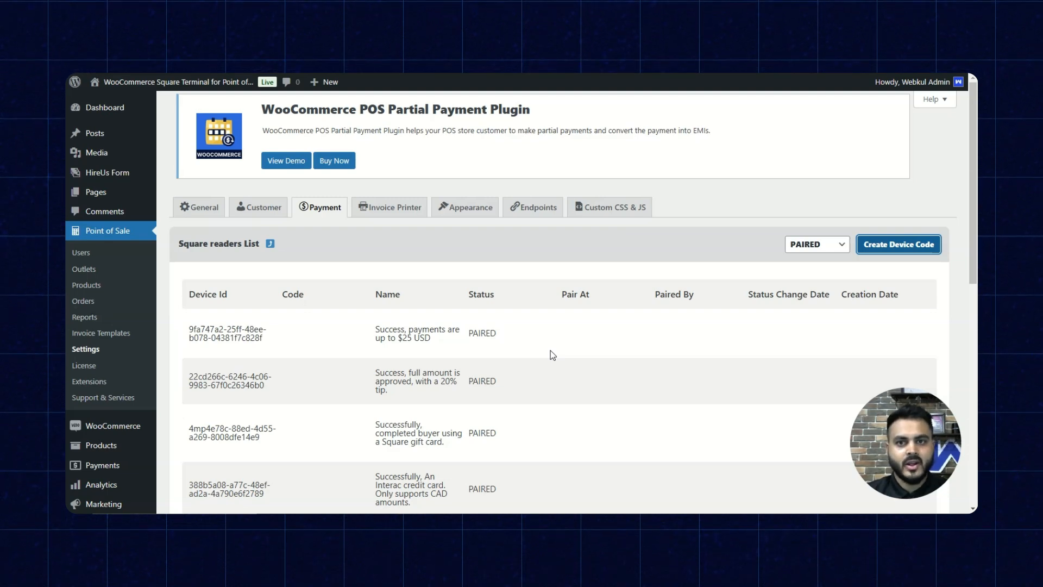
Step: Open the general settings of the New york outlet from the point-of-sale outlet list
{"action": "left_click", "coordinate": [87, 270]}
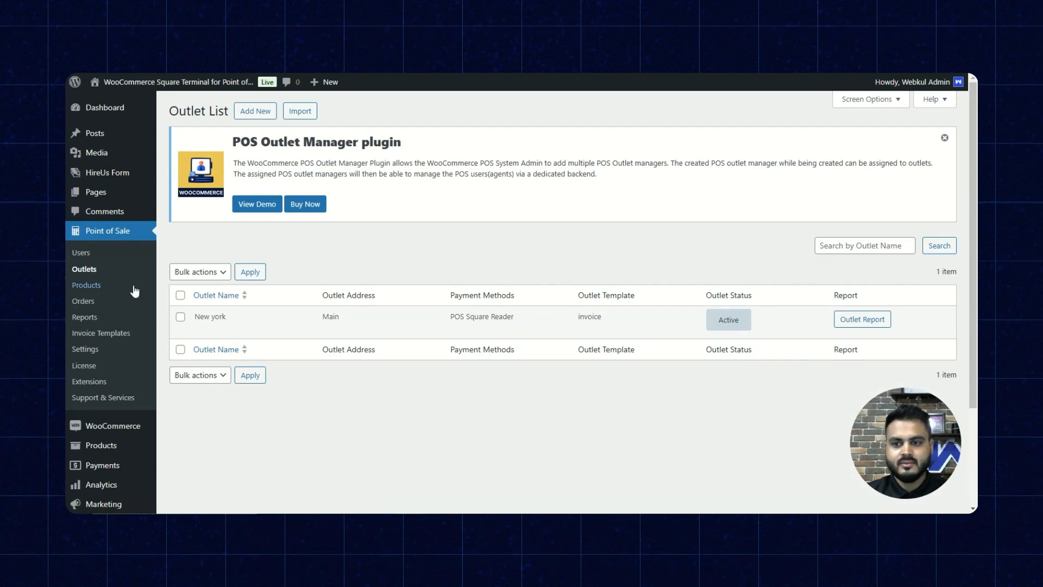
{"action": "mouse_move", "coordinate": [233, 320]}
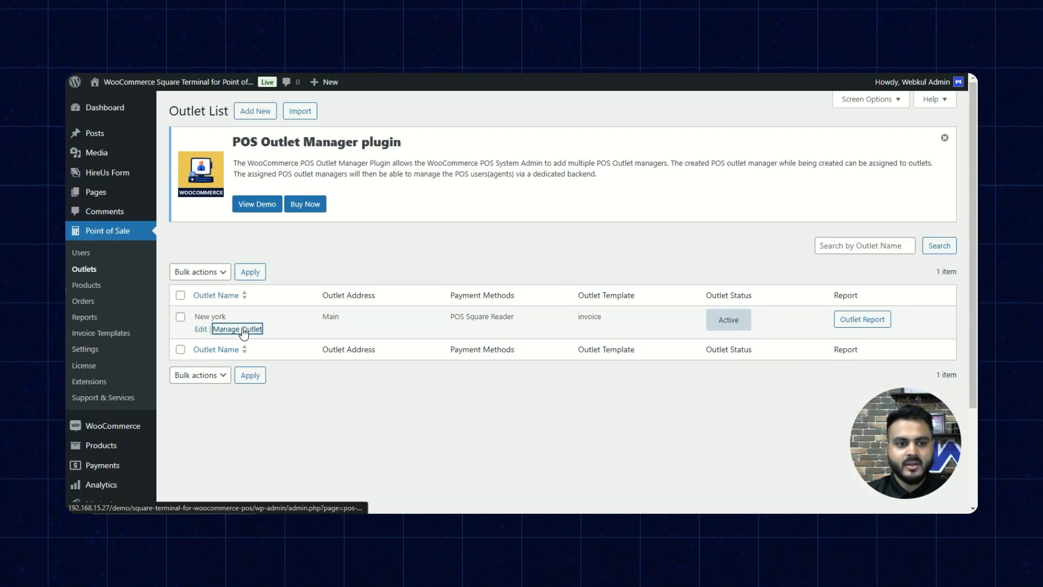
{"action": "left_click", "coordinate": [240, 329]}
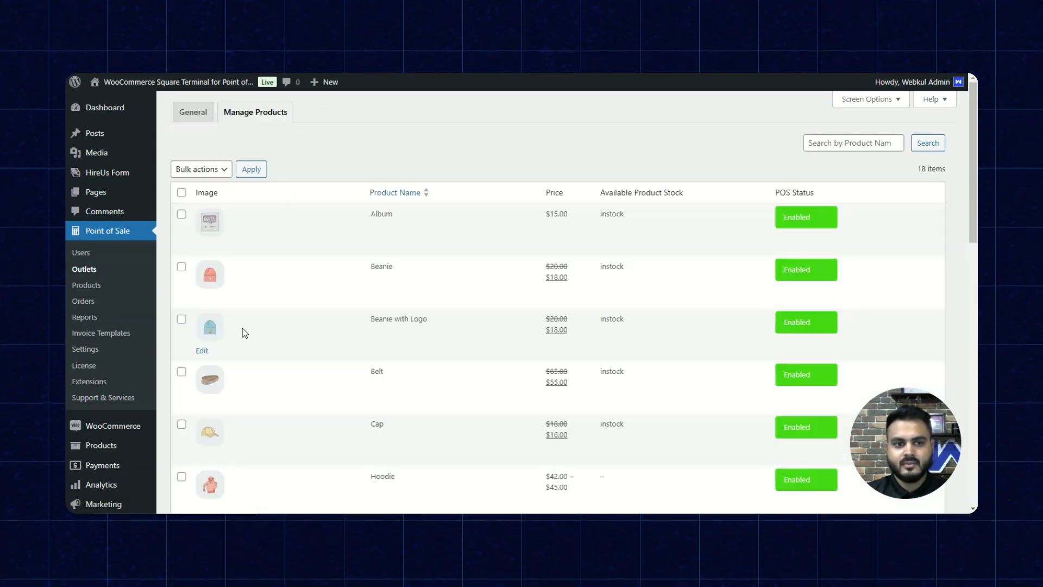
{"action": "left_click", "coordinate": [194, 116]}
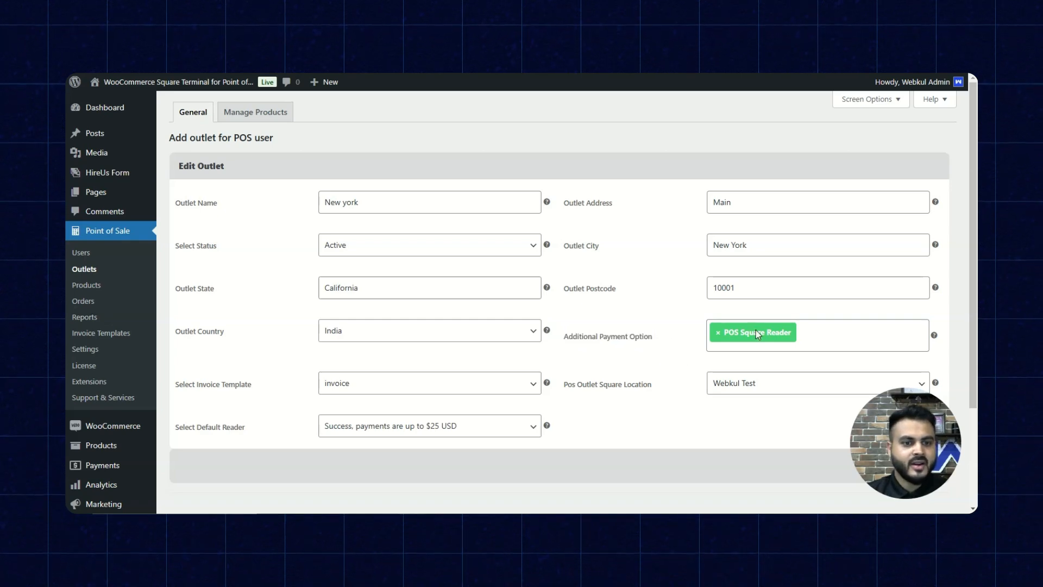
Step: Remove and re-add POS Square Reader as the outlet's additional payment option, and update the outlet
{"action": "left_click", "coordinate": [718, 332]}
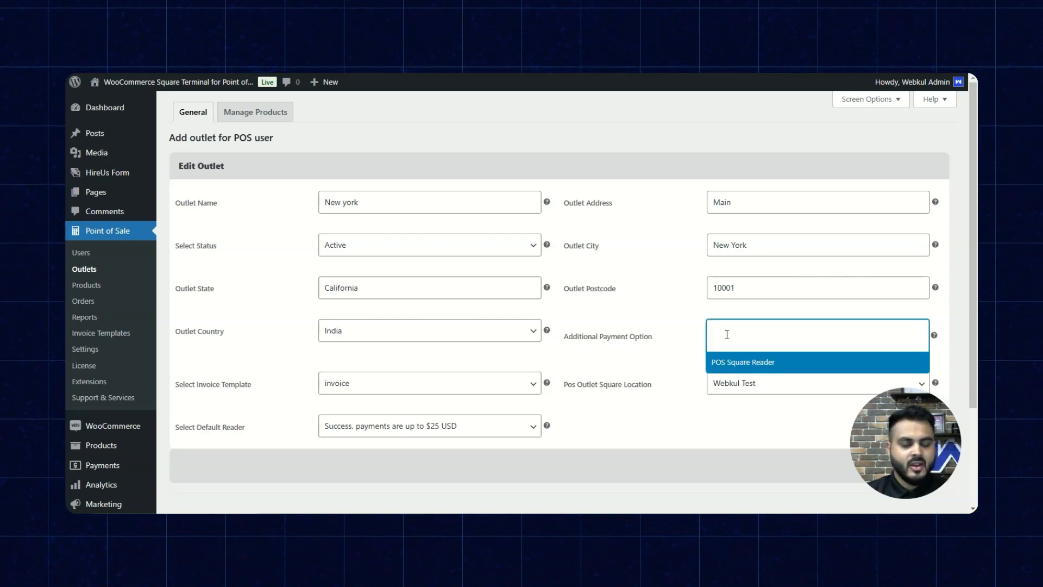
{"action": "left_click", "coordinate": [727, 334]}
{"action": "left_click", "coordinate": [727, 334]}
{"action": "left_click", "coordinate": [726, 360]}
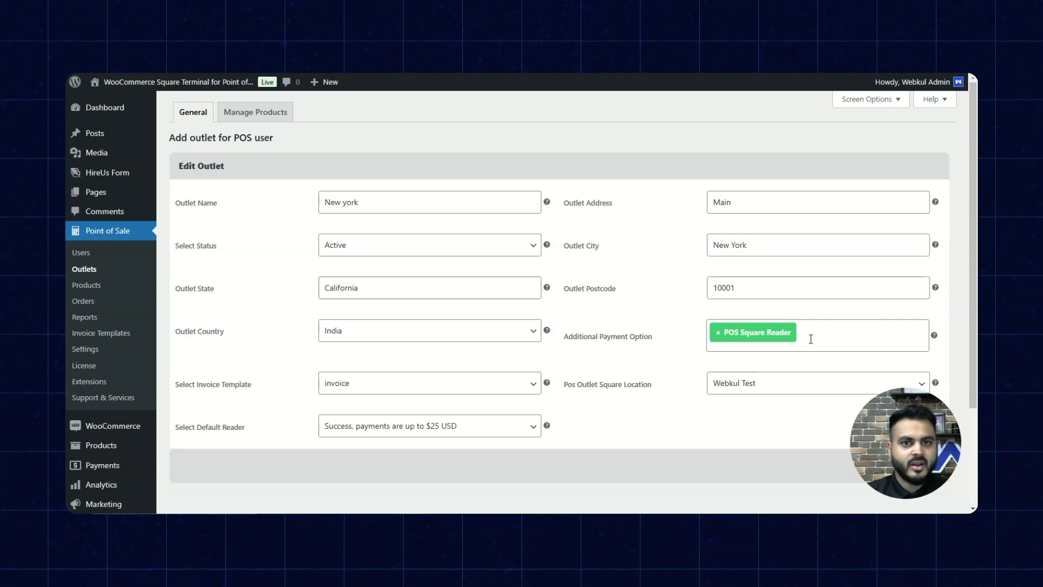
{"action": "scroll", "coordinate": [810, 339], "scroll_direction": "down", "scroll_amount": 3}
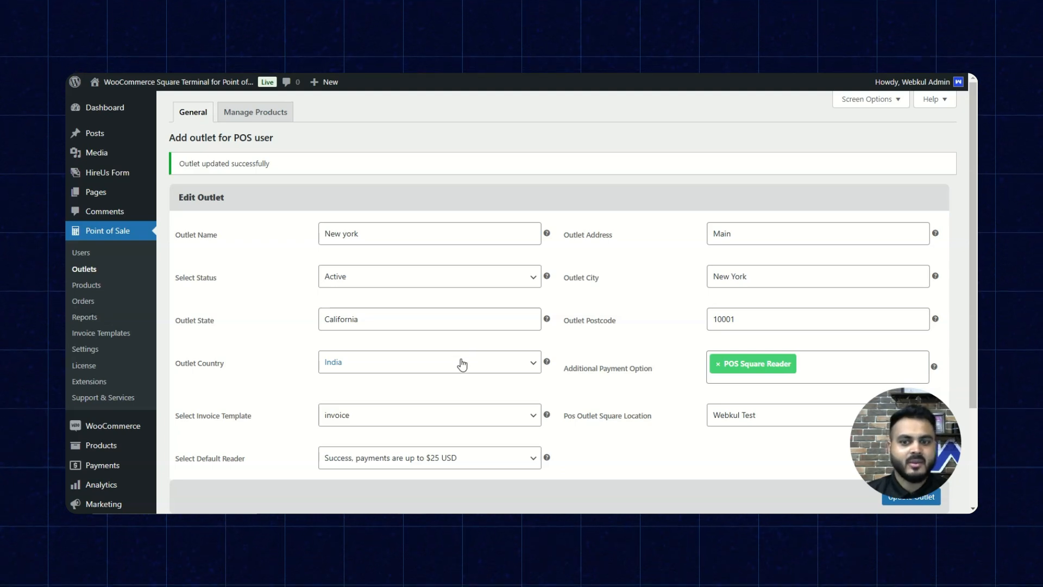
{"action": "left_click", "coordinate": [374, 478]}
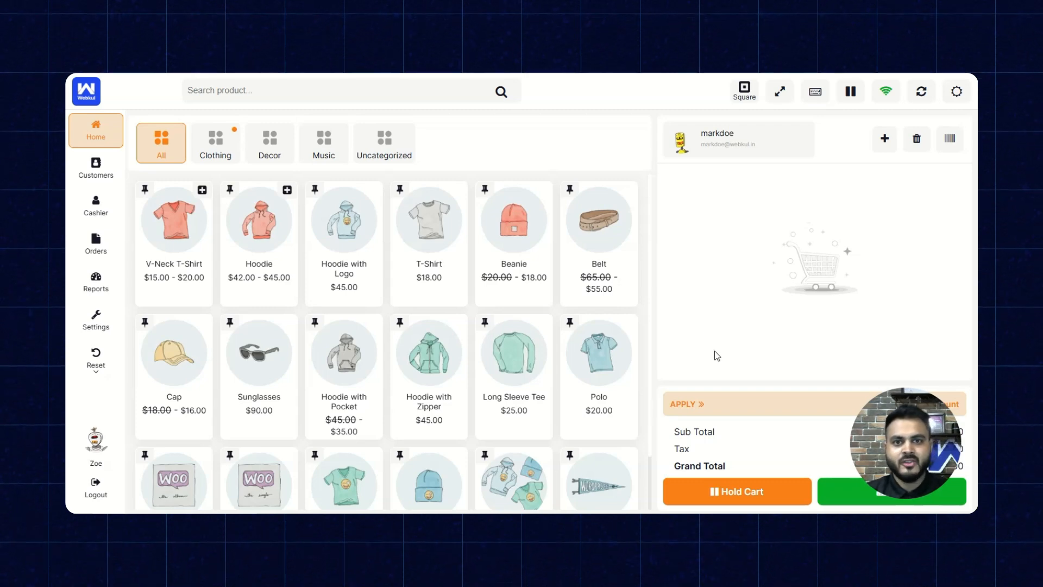
Step: Add one Belt to the cart in the POS register and proceed to payment
{"action": "left_click", "coordinate": [608, 251]}
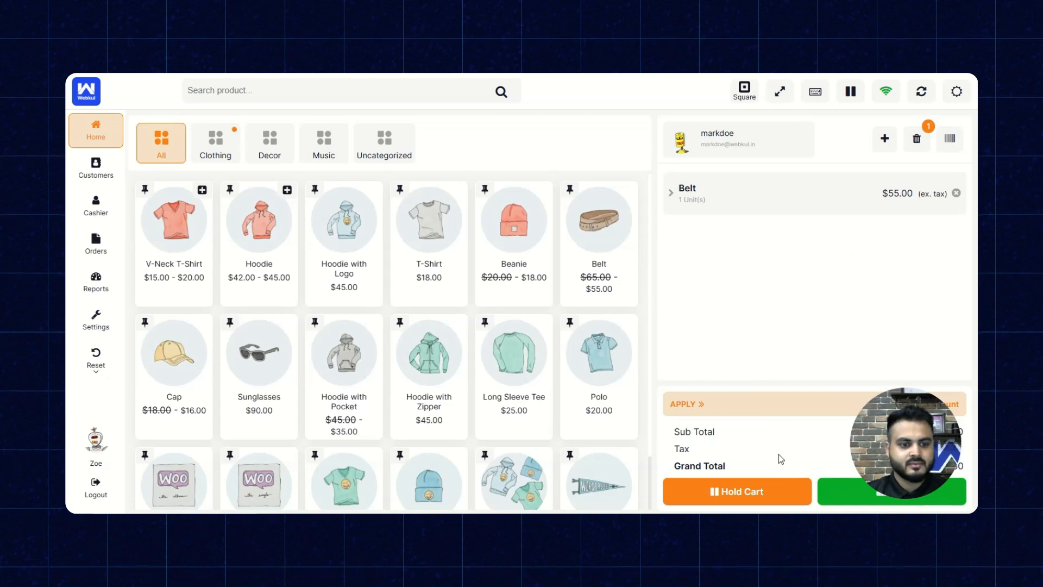
{"action": "left_click", "coordinate": [829, 495]}
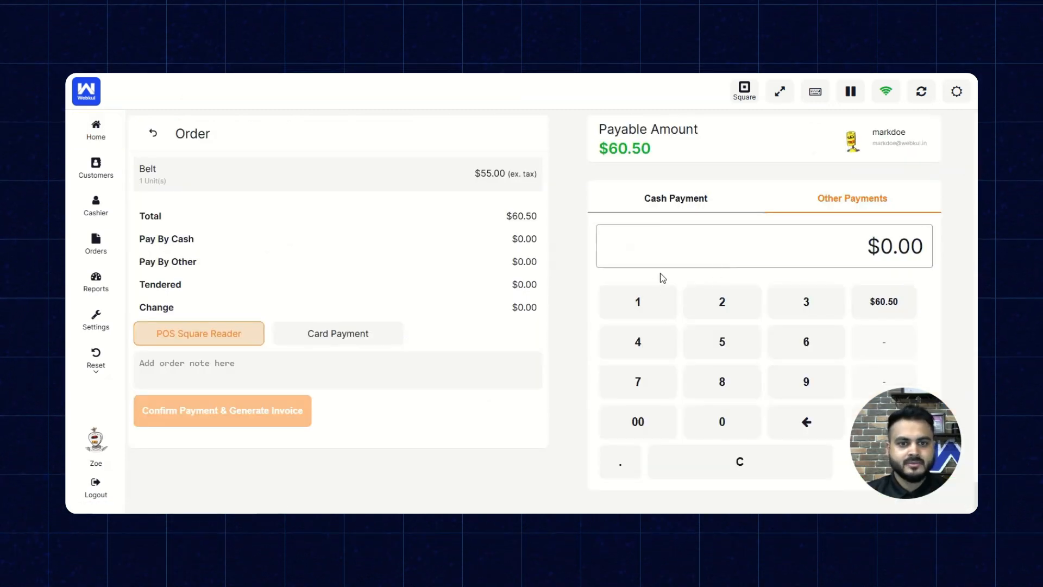
Step: Pay $100.00 through POS Square Reader, generate the order's invoice and check its payment method line
{"action": "left_click", "coordinate": [647, 310]}
{"action": "left_click", "coordinate": [650, 432]}
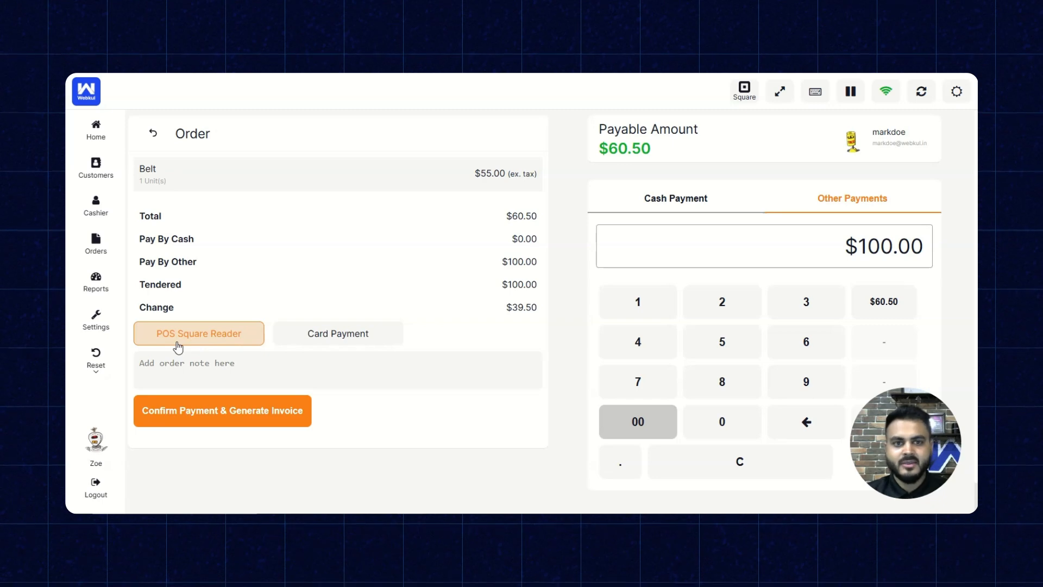
{"action": "left_click", "coordinate": [184, 417]}
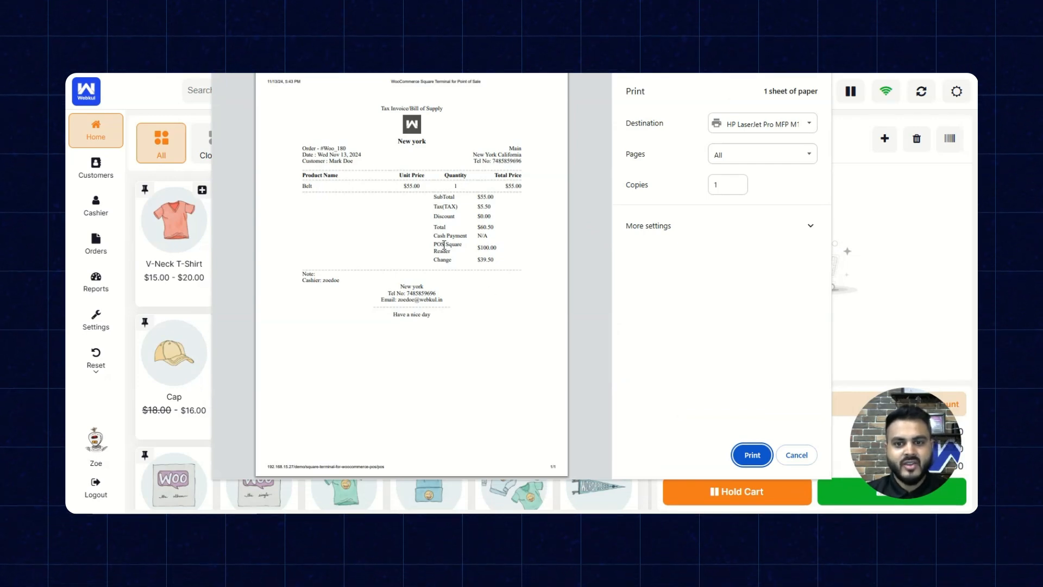
{"action": "left_click_drag", "start_coordinate": [445, 245], "coordinate": [462, 248]}
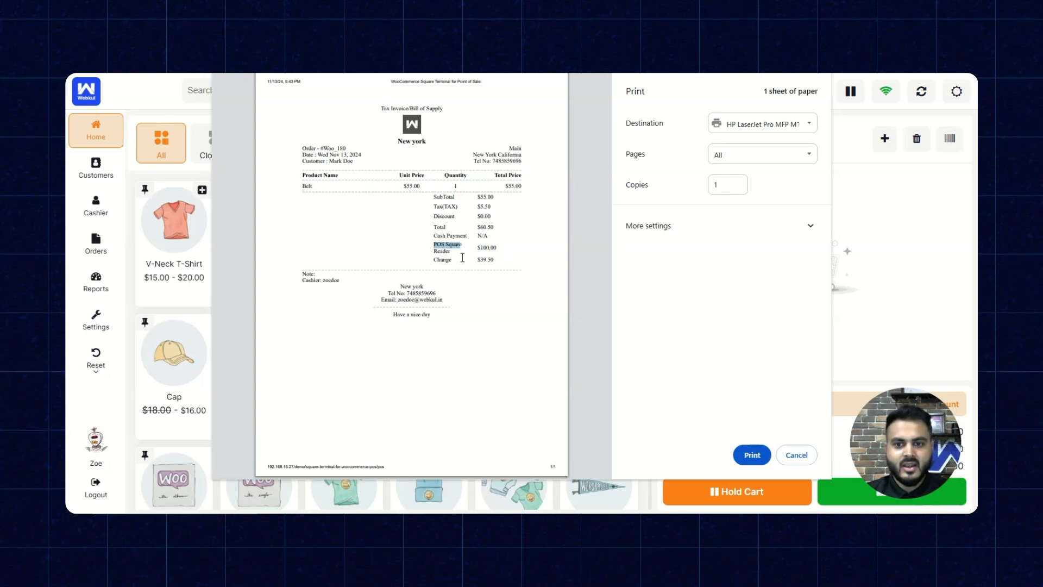